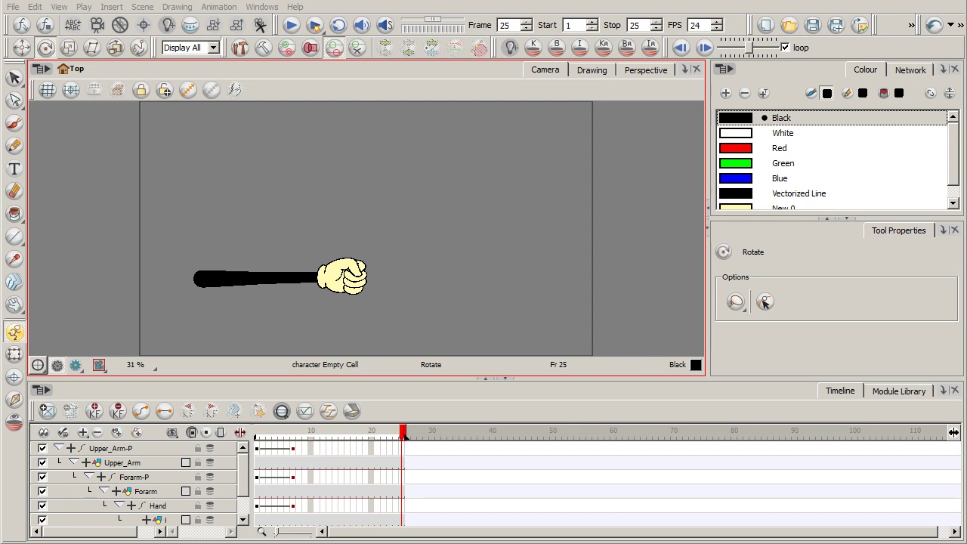
Delete the frame 7 keyframes from the Upper_Arm-P, Forarm-P and Hand layers.
{"action": "left_click", "coordinate": [415, 7]}
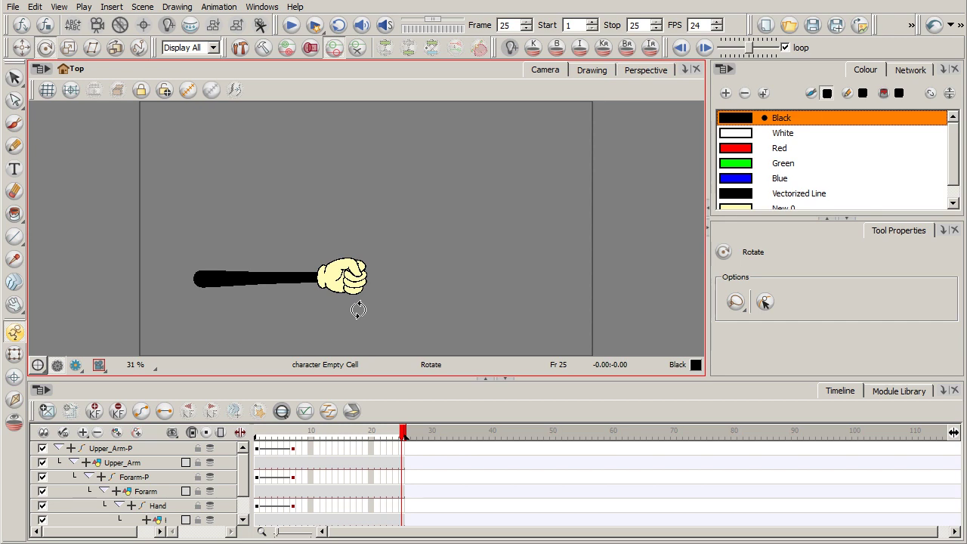
{"action": "left_click", "coordinate": [294, 449]}
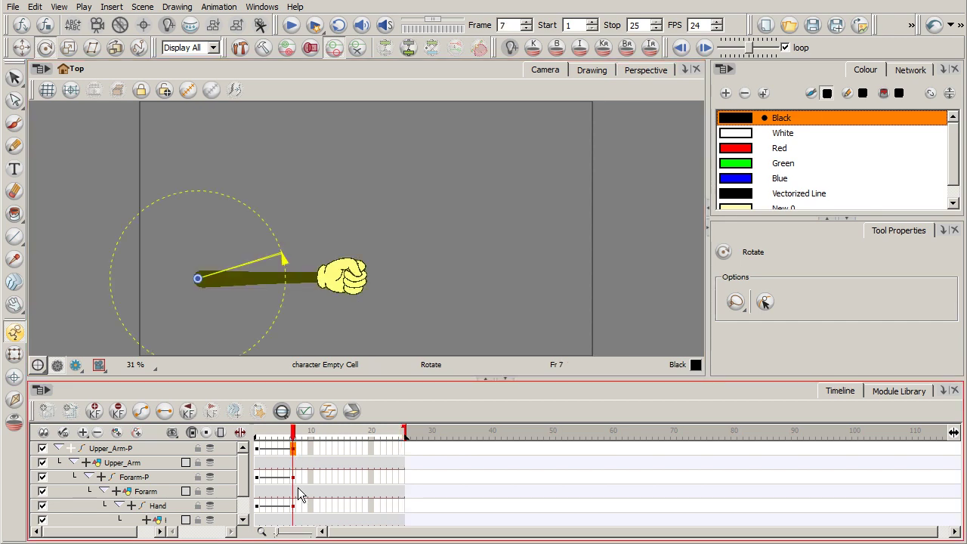
{"action": "left_click", "coordinate": [296, 506], "text": "shift"}
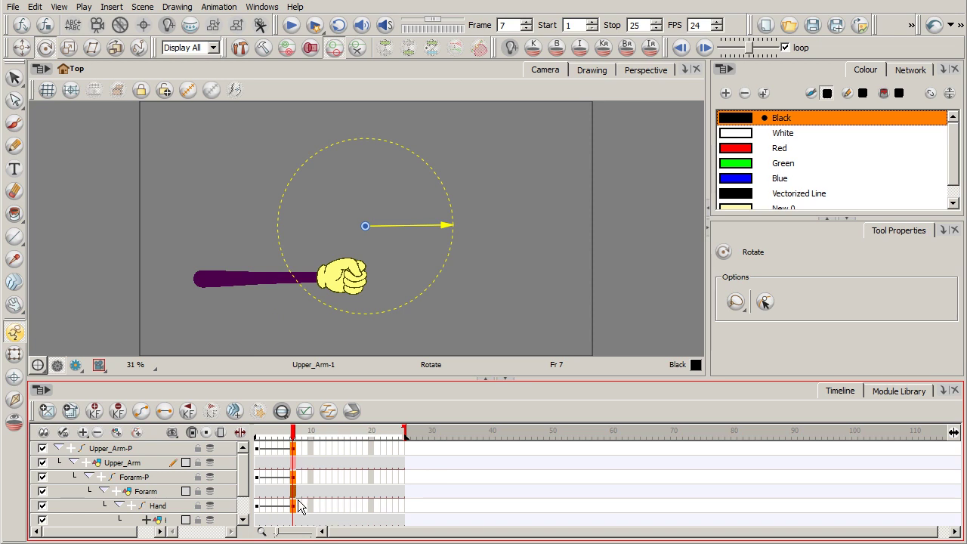
{"action": "key", "text": "F7"}
{"action": "left_click", "coordinate": [261, 435]}
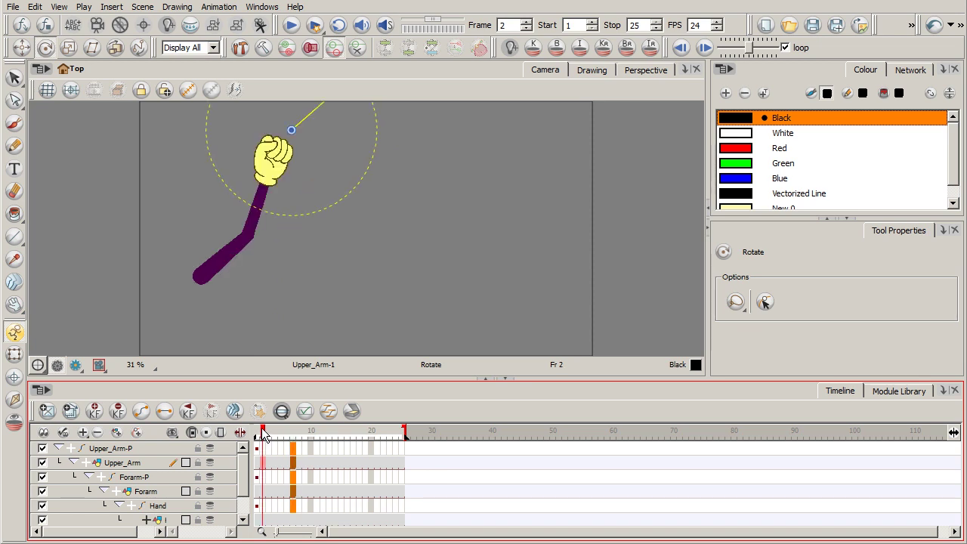
Rotate Forarm-P clockwise at frame 1 so the forearm lines up straight with the upper arm.
{"action": "double_click", "coordinate": [155, 477]}
{"action": "left_click", "coordinate": [170, 479]}
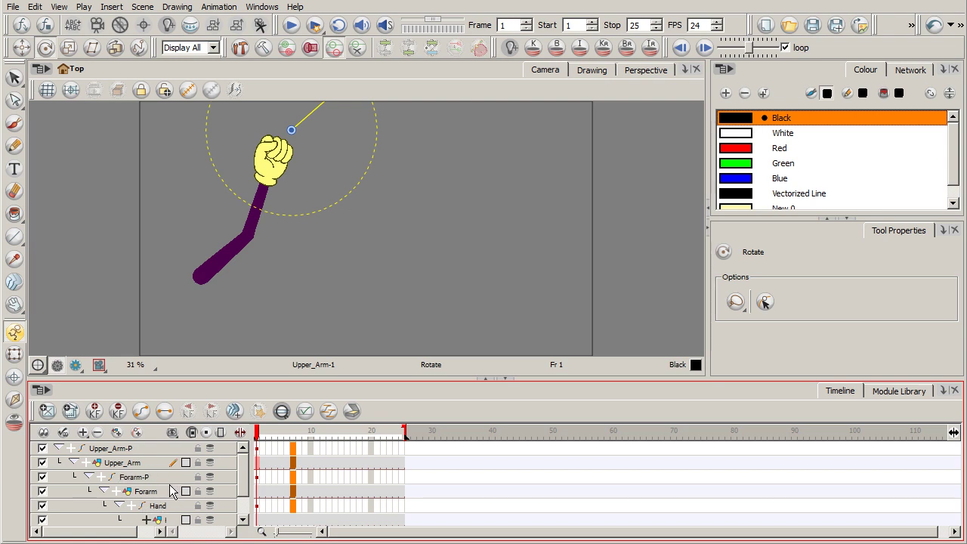
{"action": "double_click", "coordinate": [163, 492]}
{"action": "left_click", "coordinate": [166, 478]}
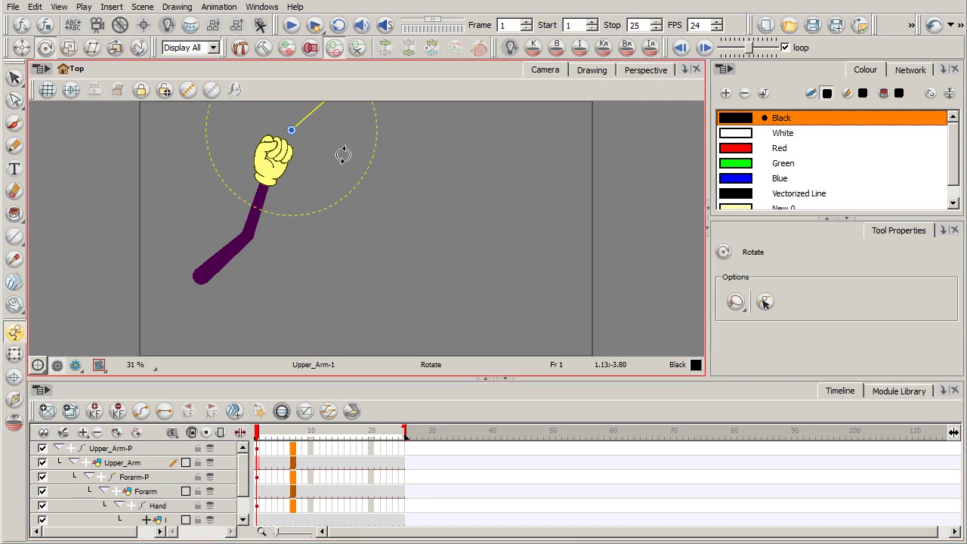
{"action": "left_click", "coordinate": [268, 477]}
{"action": "left_click", "coordinate": [258, 478]}
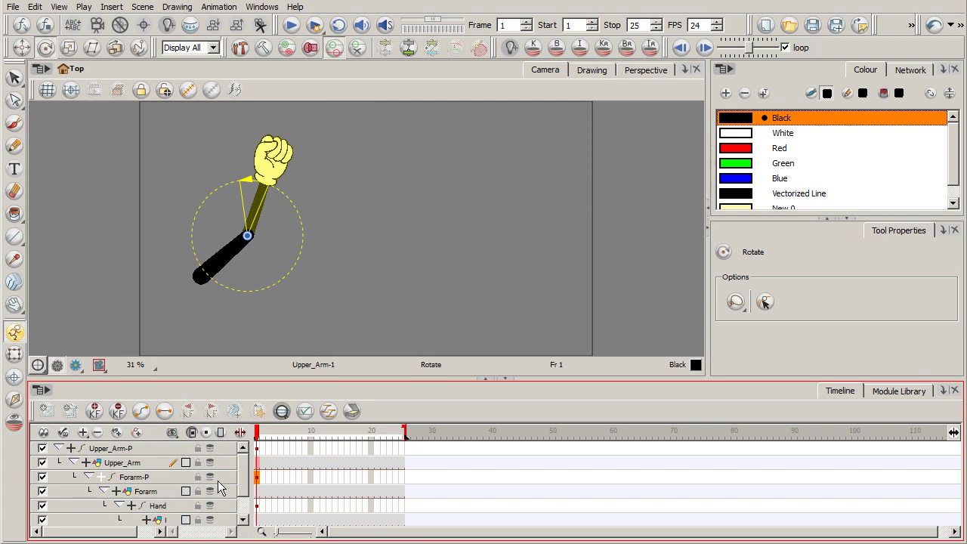
{"action": "mouse_move", "coordinate": [302, 209]}
{"action": "left_mouse_down"}
{"action": "mouse_move", "coordinate": [306, 236]}
{"action": "mouse_move", "coordinate": [302, 219]}
{"action": "left_mouse_up"}
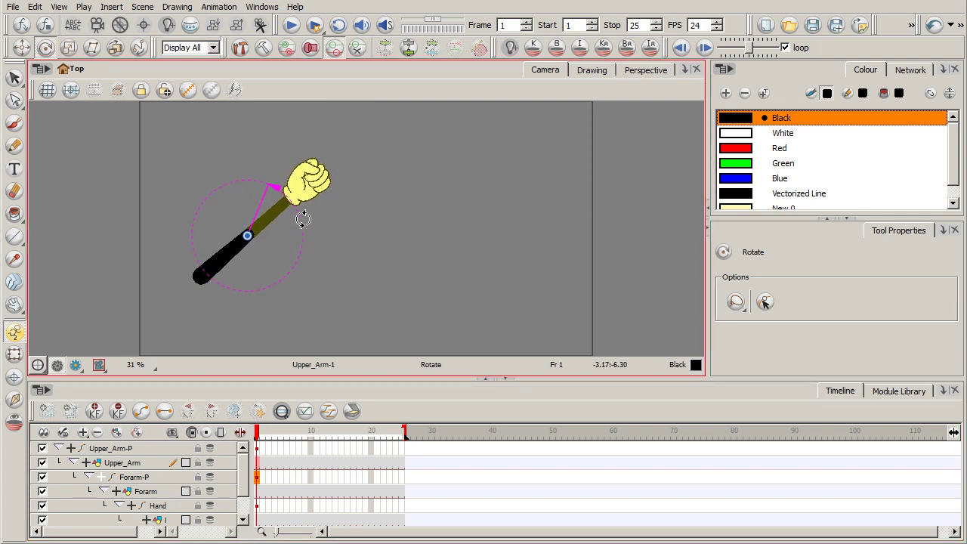
Rotate Upper_Arm-P at frame 10 to swing the whole arm up to nearly vertical.
{"action": "left_click_drag", "start_coordinate": [259, 435], "coordinate": [312, 436]}
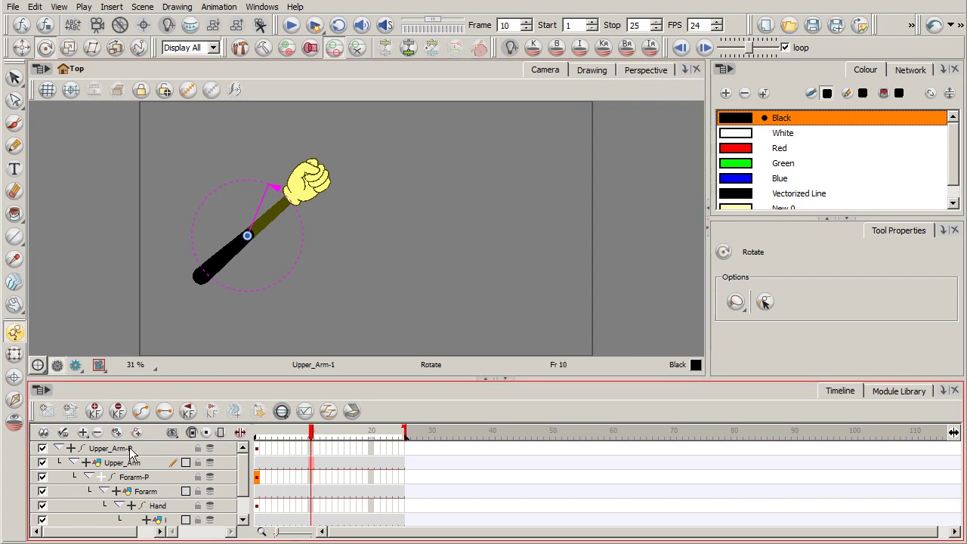
{"action": "left_click", "coordinate": [275, 219]}
{"action": "left_click_drag", "start_coordinate": [285, 284], "coordinate": [269, 238]}
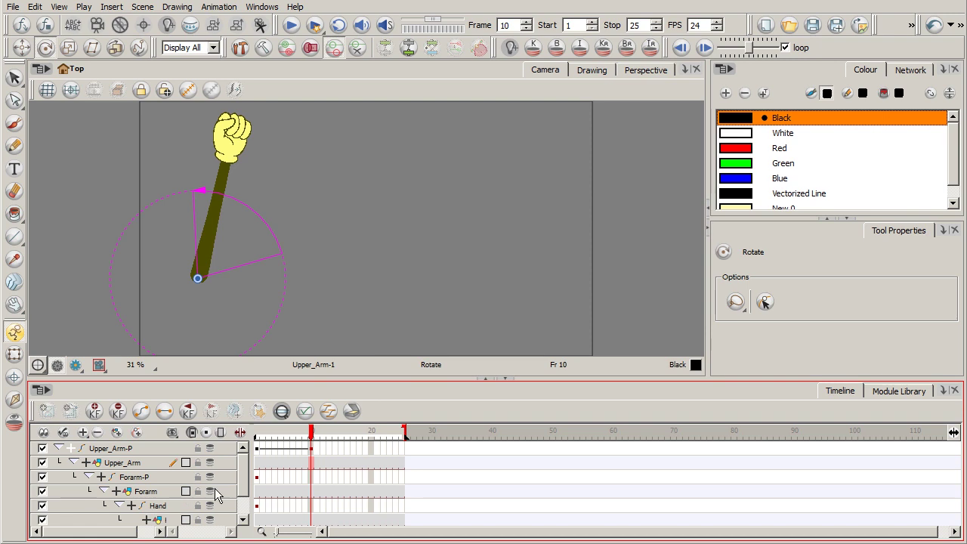
Rotate Forarm-P at frame 11 so the forearm bends backward from the raised upper arm.
{"action": "left_click", "coordinate": [171, 481]}
{"action": "left_click", "coordinate": [318, 433]}
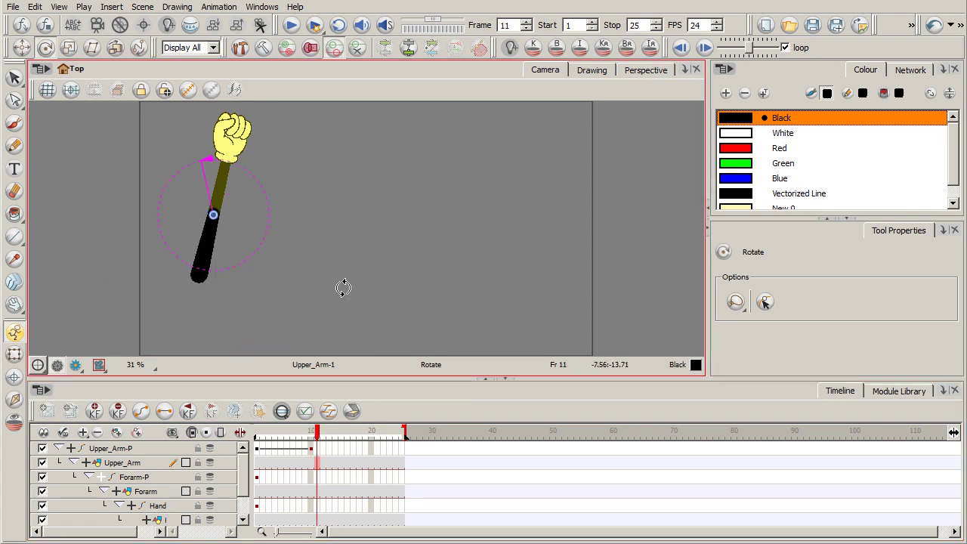
{"action": "left_click_drag", "start_coordinate": [268, 203], "coordinate": [198, 154]}
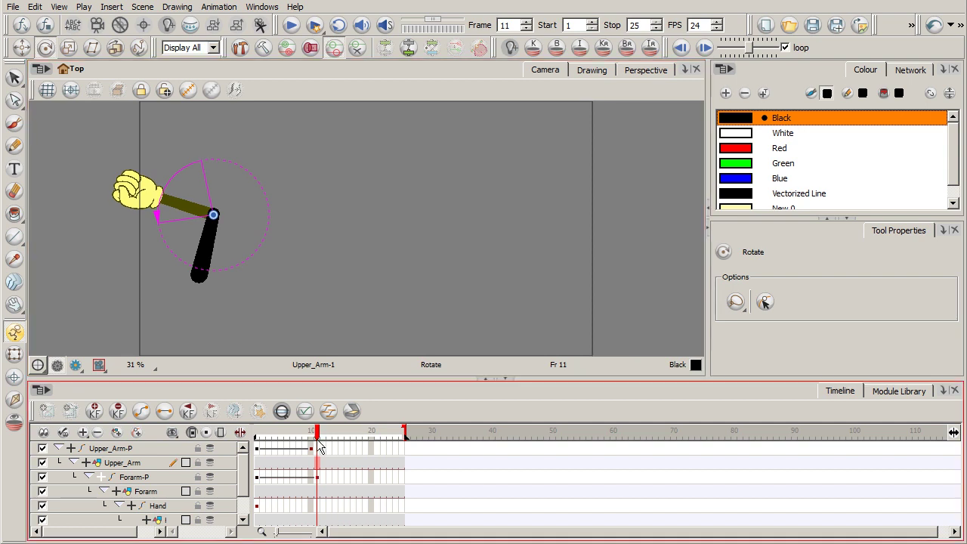
Straighten the forearm with a Forarm-P keyframe at frame 15, and move that keyframe to frame 16.
{"action": "left_click_drag", "start_coordinate": [319, 440], "coordinate": [340, 438]}
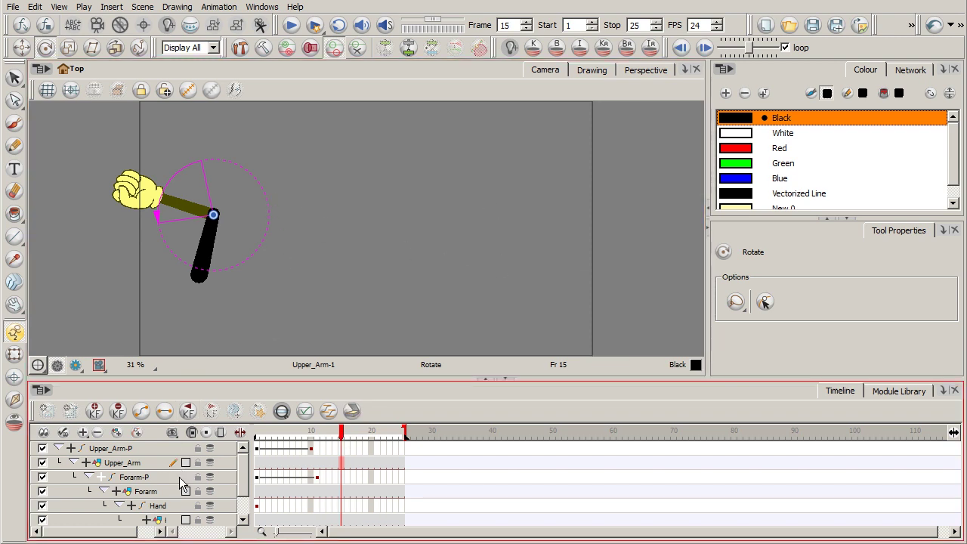
{"action": "left_click_drag", "start_coordinate": [249, 173], "coordinate": [289, 272]}
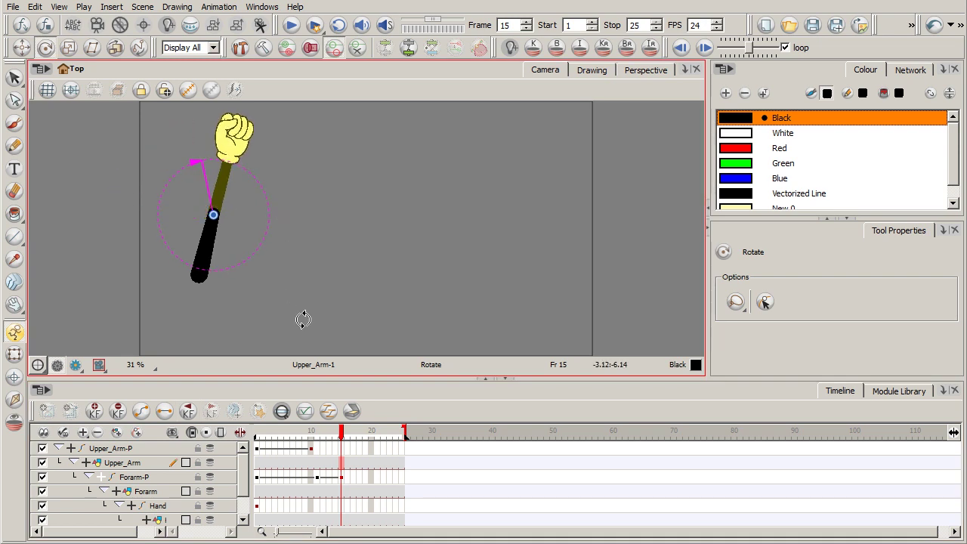
{"action": "left_click_drag", "start_coordinate": [344, 484], "coordinate": [350, 488]}
Rotate Upper_Arm-P down at frame 15 so the upper arm lies horizontal.
{"action": "left_click", "coordinate": [344, 437]}
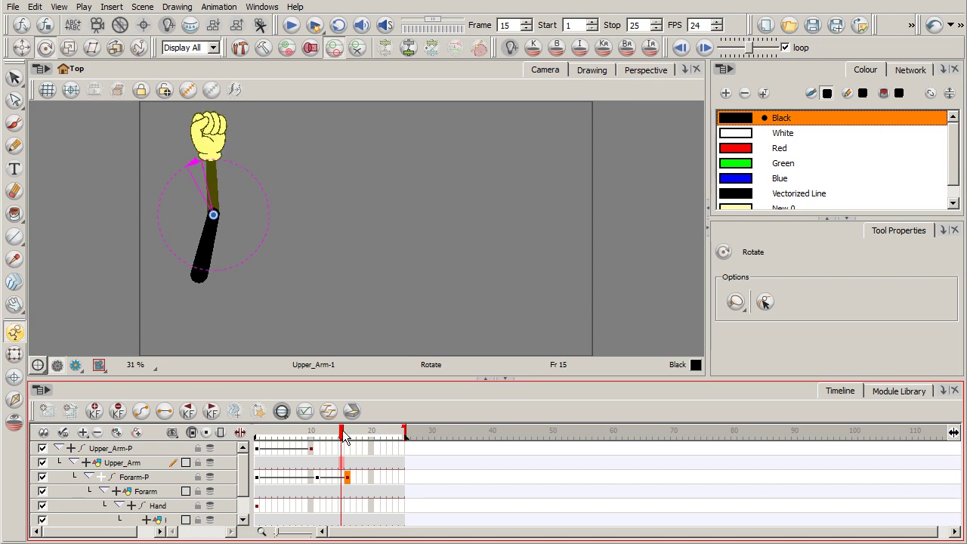
{"action": "left_click", "coordinate": [161, 463]}
{"action": "left_click_drag", "start_coordinate": [255, 209], "coordinate": [302, 335]}
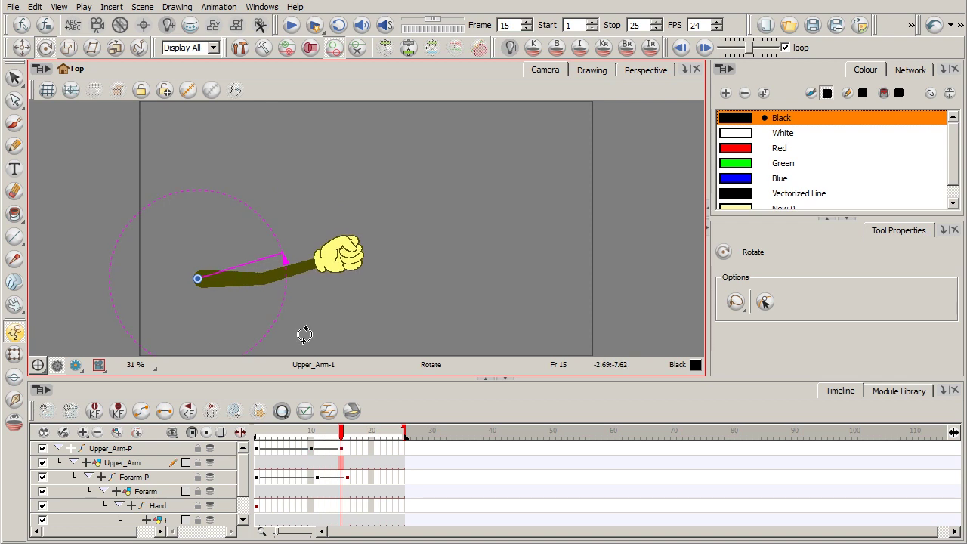
Play the arm animation back repeatedly to check how the forearm follows the upper arm.
{"action": "left_click", "coordinate": [354, 442]}
{"action": "left_click_drag", "start_coordinate": [353, 442], "coordinate": [257, 450]}
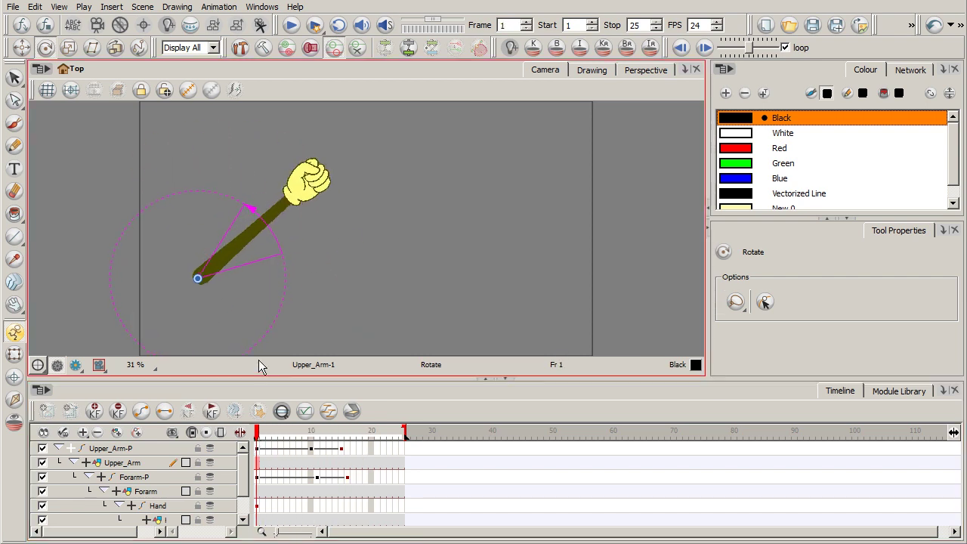
{"action": "left_click", "coordinate": [293, 26]}
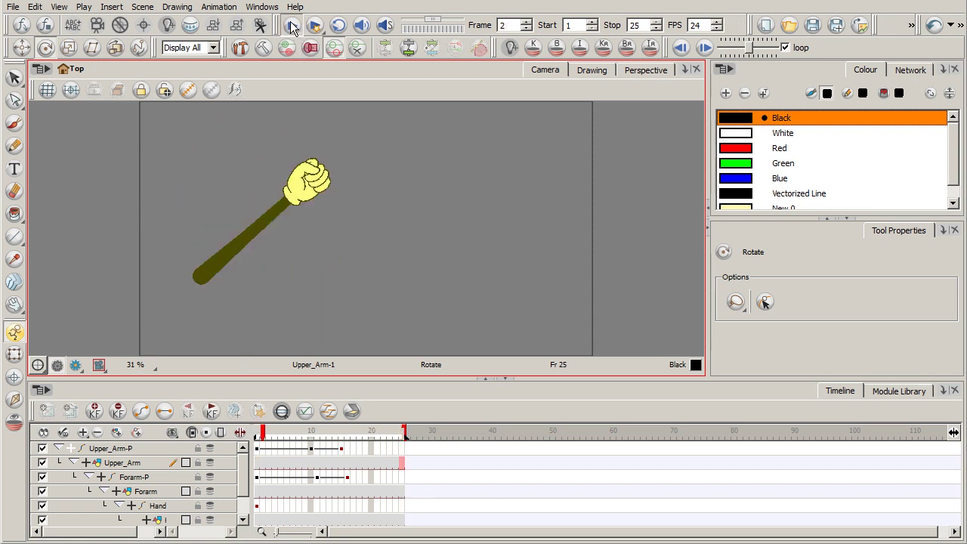
{"action": "left_click", "coordinate": [293, 27]}
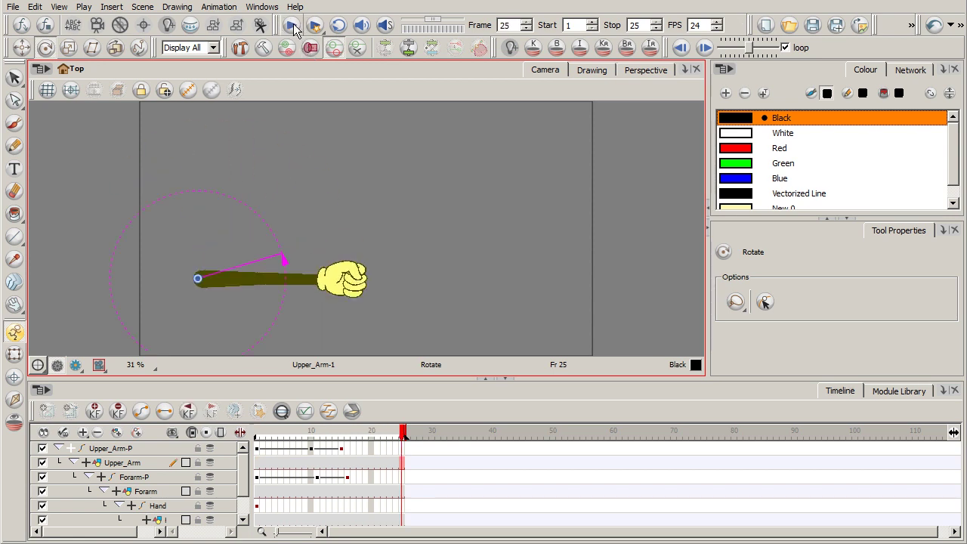
{"action": "left_click", "coordinate": [293, 27]}
{"action": "left_click", "coordinate": [295, 32]}
{"action": "left_click", "coordinate": [292, 25]}
{"action": "left_click", "coordinate": [295, 30]}
{"action": "left_click", "coordinate": [296, 26]}
{"action": "left_click", "coordinate": [297, 31]}
{"action": "left_click", "coordinate": [294, 26]}
{"action": "left_click", "coordinate": [292, 32]}
Rotate the Hand layer clockwise at frame 7 and counterclockwise at frame 10 so the hand trails the forearm.
{"action": "left_click", "coordinate": [399, 434]}
{"action": "left_click_drag", "start_coordinate": [403, 434], "coordinate": [293, 442]}
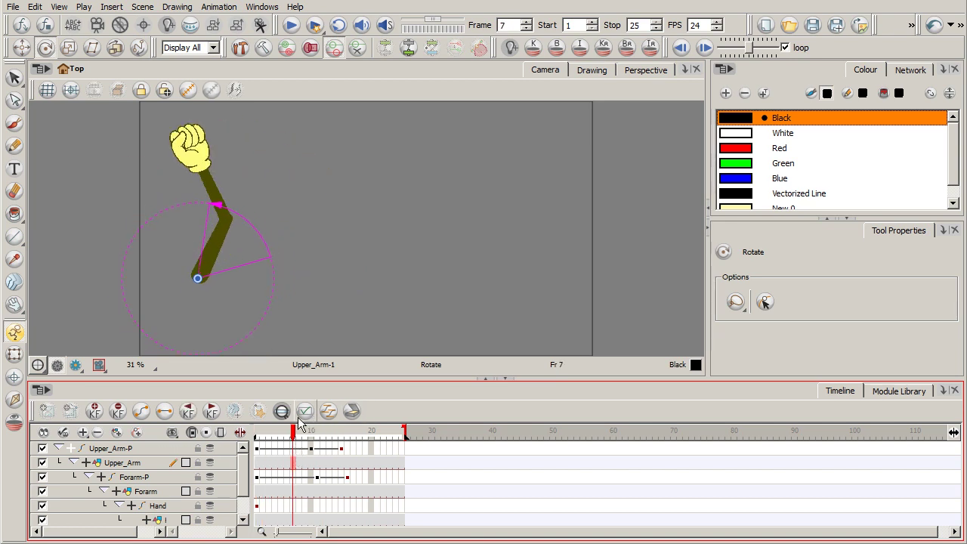
{"action": "left_click", "coordinate": [173, 508]}
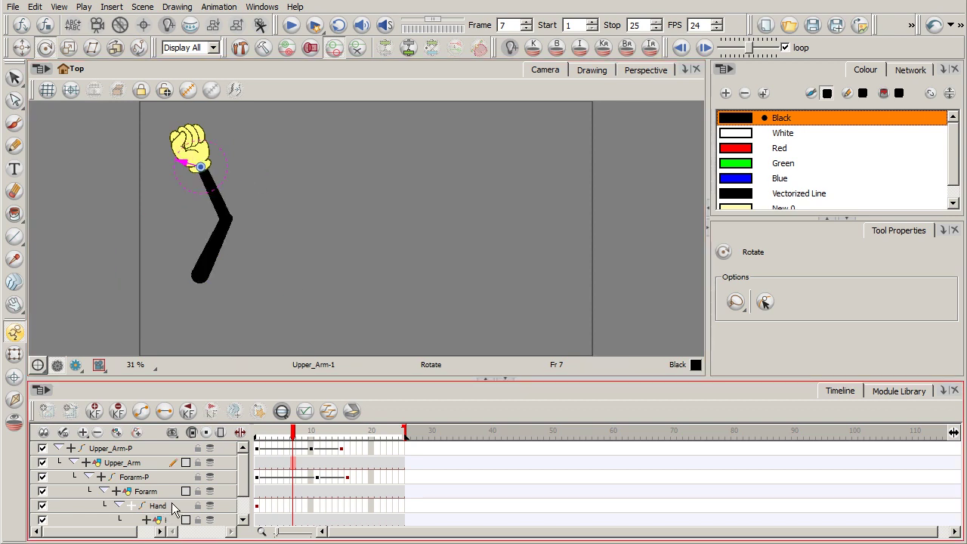
{"action": "left_click_drag", "start_coordinate": [222, 134], "coordinate": [238, 175]}
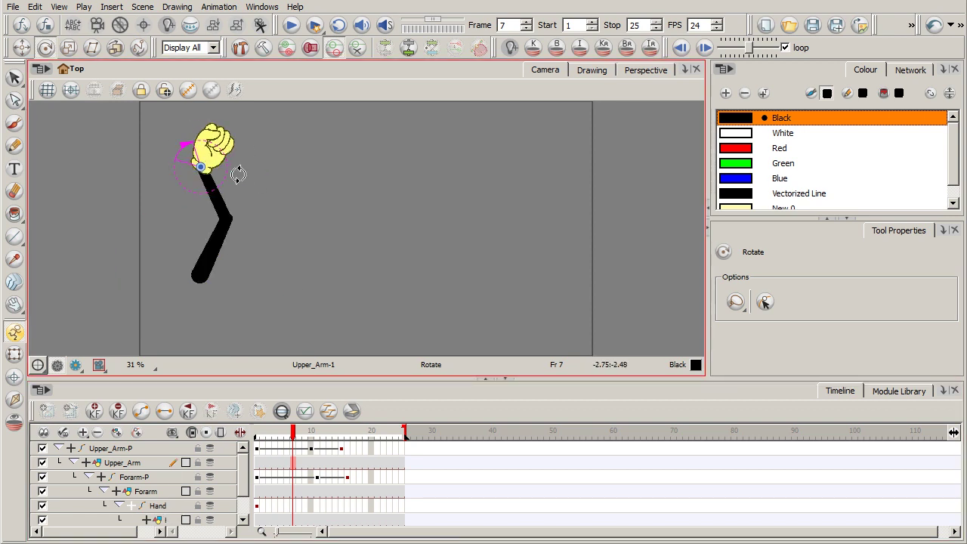
{"action": "left_click_drag", "start_coordinate": [293, 436], "coordinate": [311, 436]}
{"action": "left_click_drag", "start_coordinate": [188, 180], "coordinate": [157, 151]}
Bend the Hand layer further backward at frame 13 and rotate it clockwise to a straight wrist at frame 15.
{"action": "left_click_drag", "start_coordinate": [312, 436], "coordinate": [332, 440]}
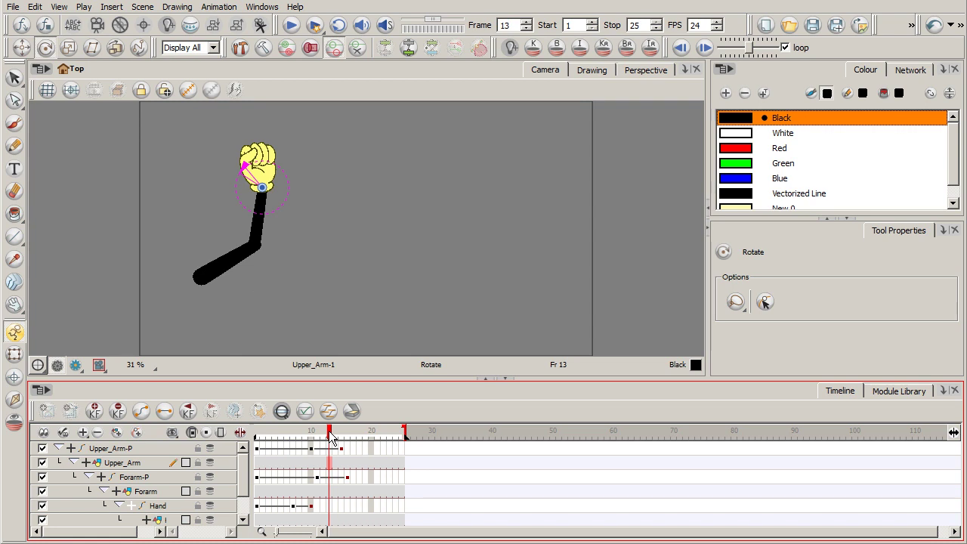
{"action": "left_click_drag", "start_coordinate": [289, 184], "coordinate": [281, 169]}
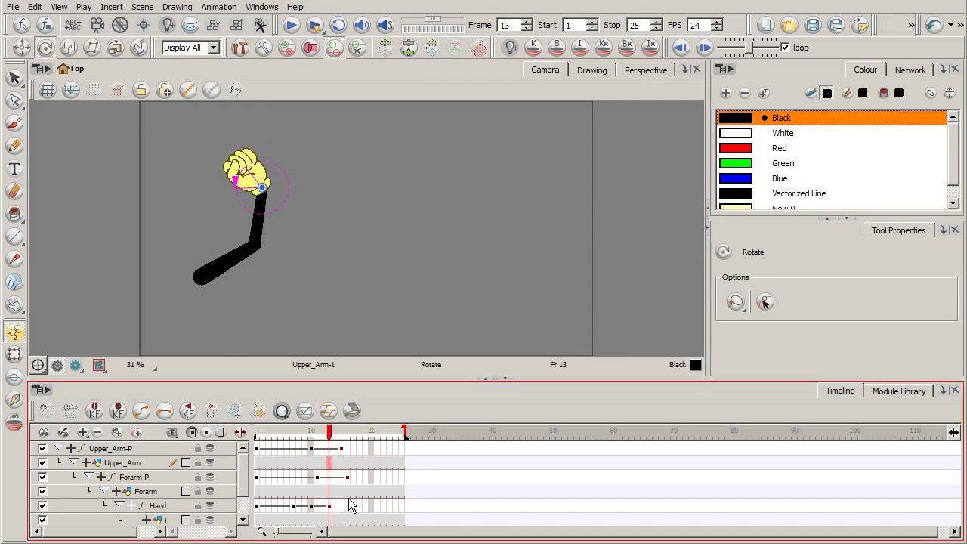
{"action": "left_click", "coordinate": [344, 506]}
{"action": "left_click_drag", "start_coordinate": [347, 255], "coordinate": [353, 283]}
Replay the animation from frame 1 to review the hand's overlapping motion.
{"action": "left_click_drag", "start_coordinate": [340, 431], "coordinate": [236, 425]}
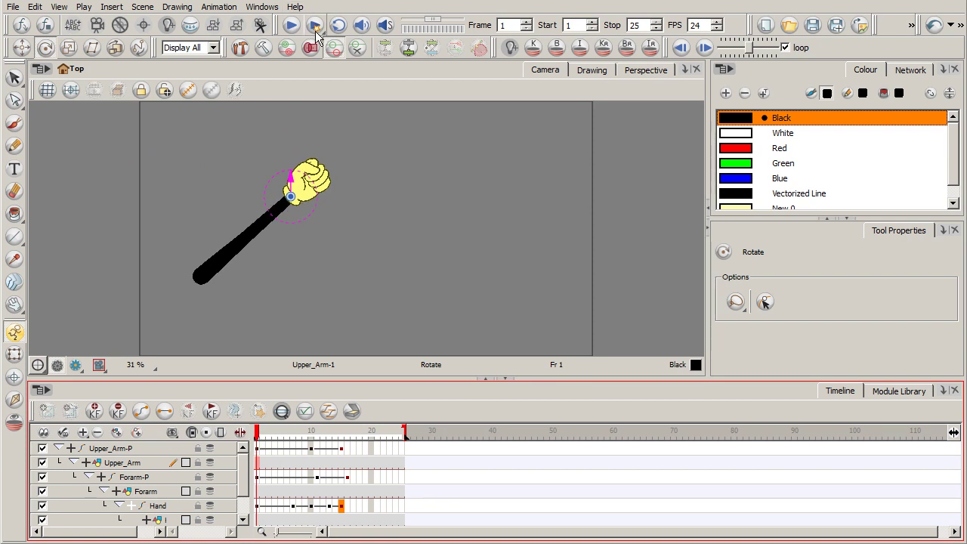
{"action": "left_click", "coordinate": [291, 28]}
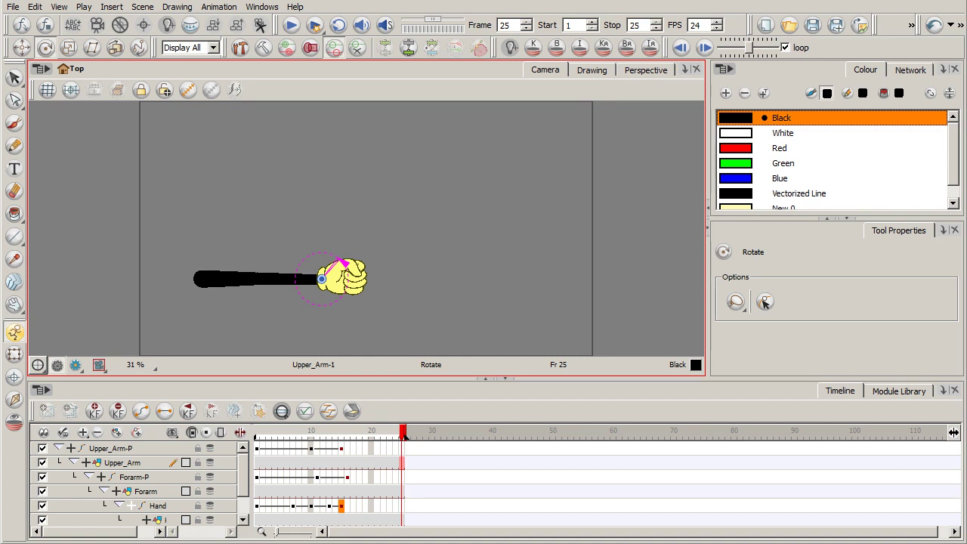
{"action": "left_click", "coordinate": [292, 29]}
{"action": "left_click", "coordinate": [293, 28]}
{"action": "left_click", "coordinate": [293, 26]}
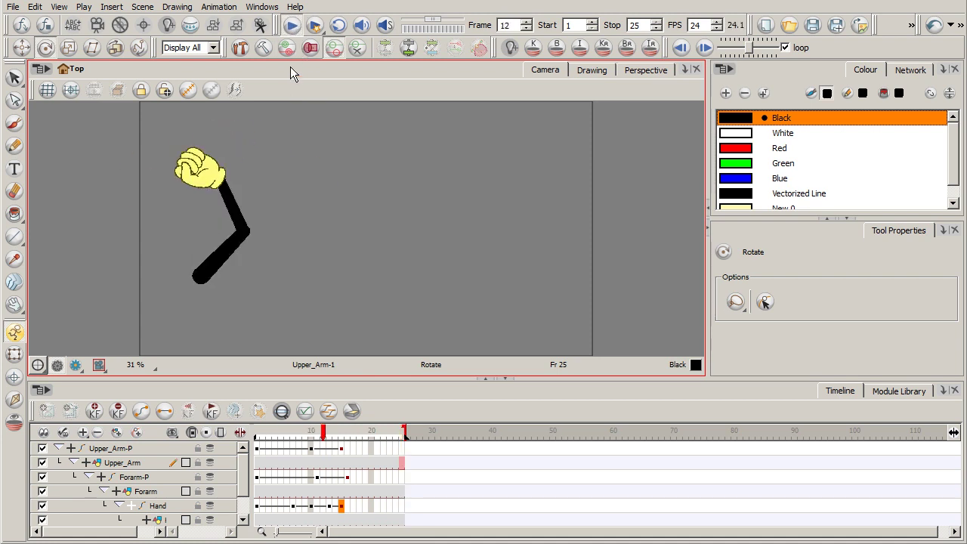
{"action": "left_click", "coordinate": [292, 26]}
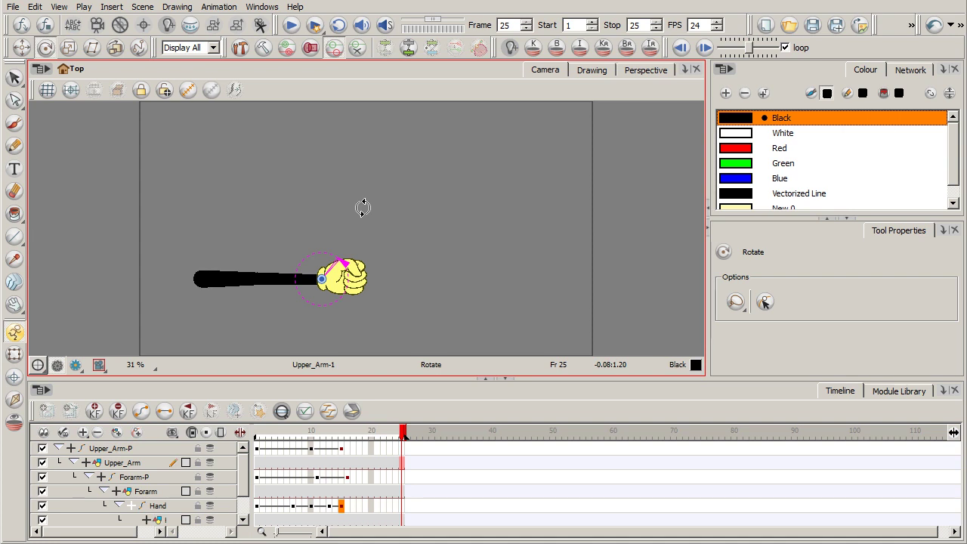
Hide the collapsed Upper_Arm-P rig in favour of the character and box layers, and end the scene at frame 17.
{"action": "left_click", "coordinate": [58, 448]}
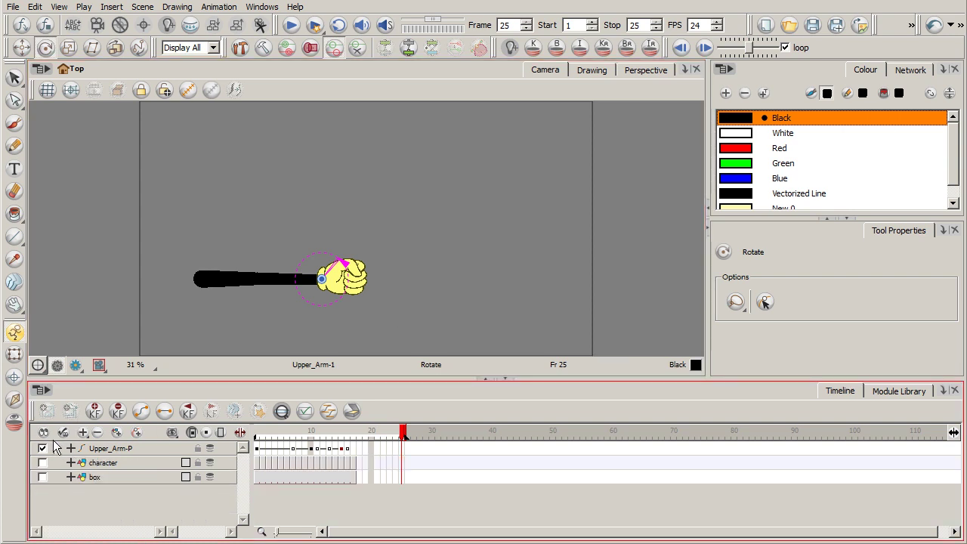
{"action": "left_click", "coordinate": [43, 449]}
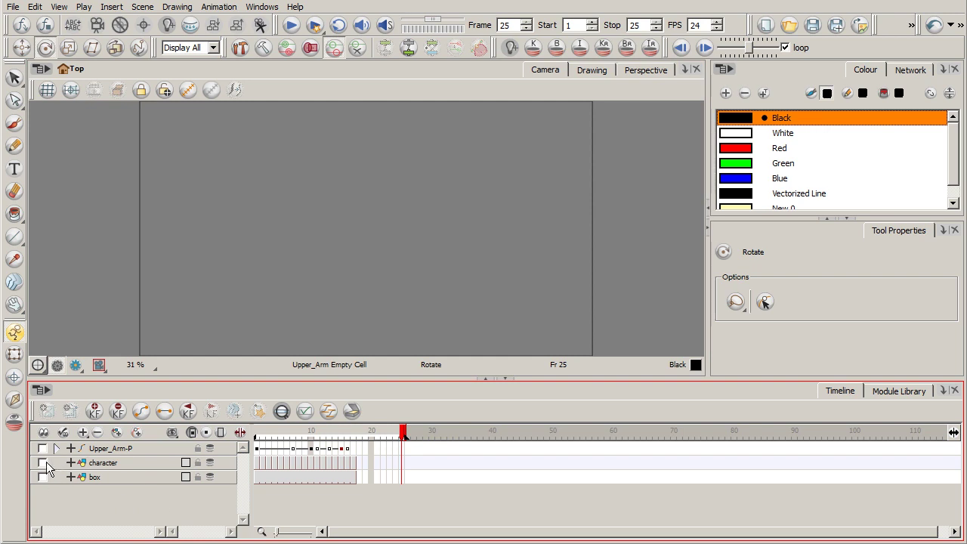
{"action": "left_click_drag", "start_coordinate": [43, 476], "coordinate": [43, 462]}
{"action": "left_click", "coordinate": [99, 464]}
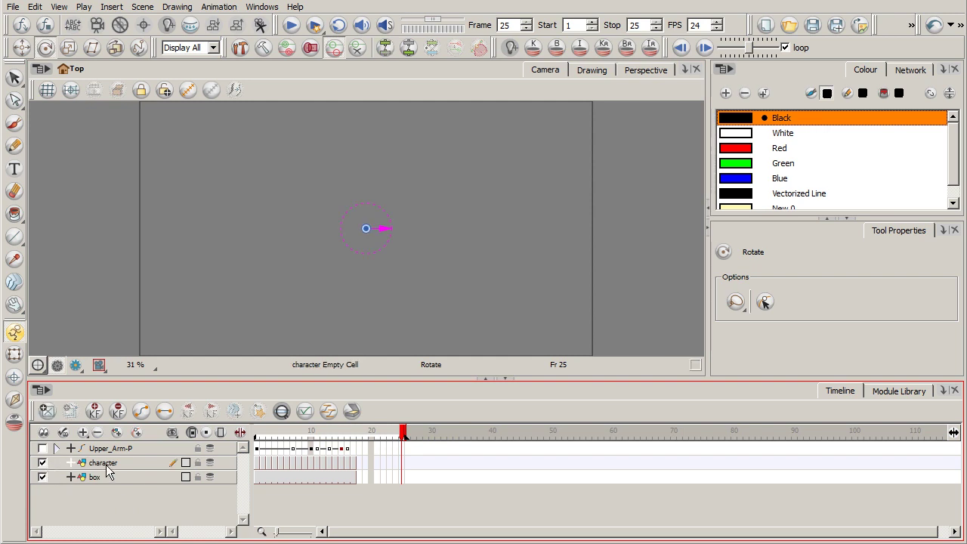
{"action": "mouse_move", "coordinate": [402, 430]}
{"action": "left_mouse_down"}
{"action": "mouse_move", "coordinate": [230, 441]}
{"action": "mouse_move", "coordinate": [397, 428]}
{"action": "mouse_move", "coordinate": [358, 433]}
{"action": "left_mouse_up"}
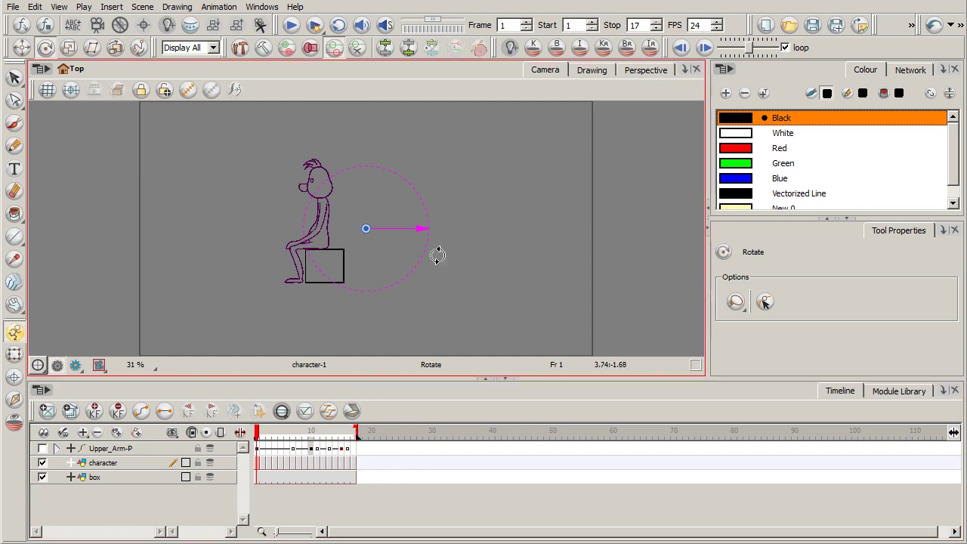
Examine the seated character's drawings up close at the start of the scene and at frame 7.
{"action": "key", "text": "alt+s"}
{"action": "scroll", "coordinate": [416, 265], "scroll_direction": "up", "scroll_amount": 3}
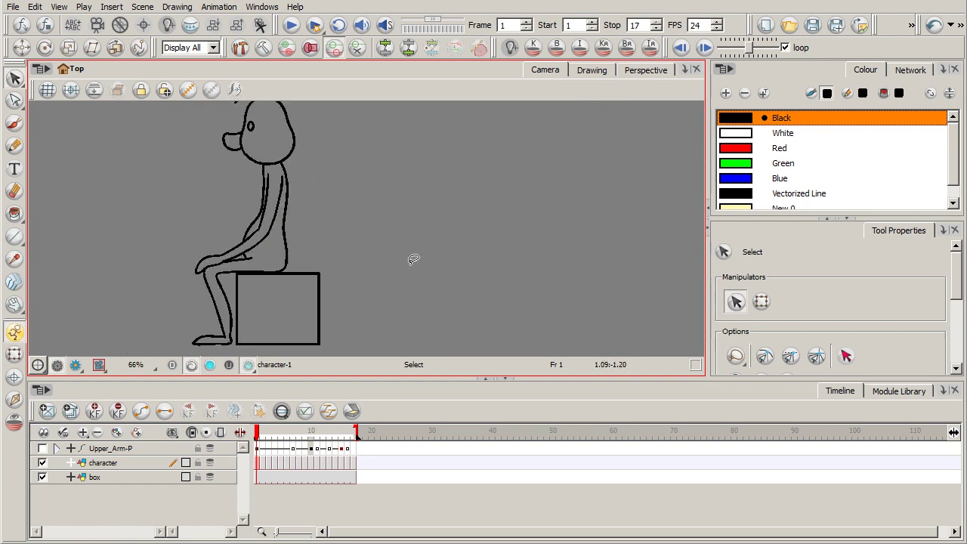
{"action": "scroll", "coordinate": [414, 259], "scroll_direction": "down", "scroll_amount": 1}
{"action": "key", "text": "space"}
{"action": "left_click_drag", "start_coordinate": [443, 264], "coordinate": [482, 274]}
{"action": "mouse_move", "coordinate": [258, 435]}
{"action": "left_mouse_down"}
{"action": "mouse_move", "coordinate": [342, 436]}
{"action": "mouse_move", "coordinate": [262, 433]}
{"action": "left_mouse_up"}
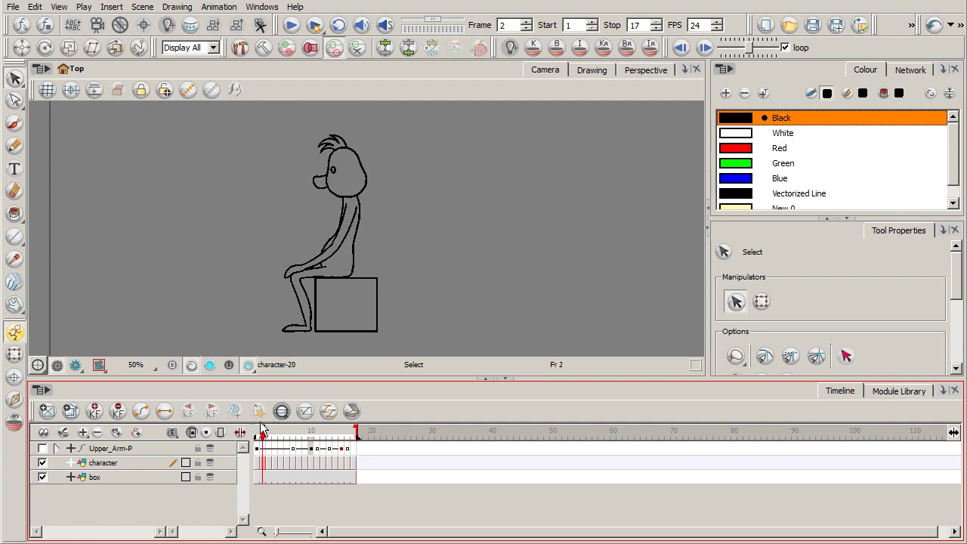
{"action": "mouse_move", "coordinate": [264, 432]}
{"action": "left_mouse_down"}
{"action": "mouse_move", "coordinate": [294, 437]}
{"action": "mouse_move", "coordinate": [259, 435]}
{"action": "left_mouse_up"}
{"action": "left_click", "coordinate": [293, 463]}
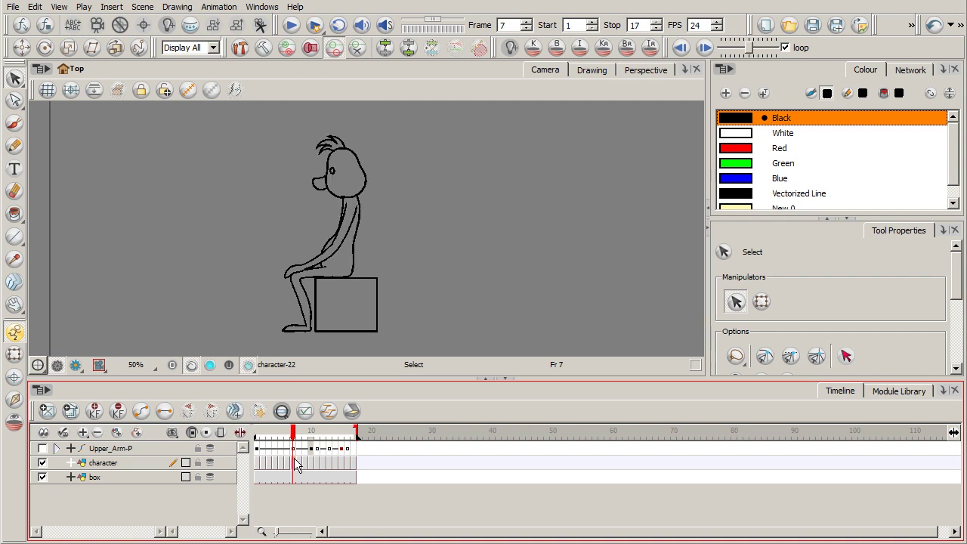
Play the seated character animation from frame 1 to review the stand-up and step motion.
{"action": "left_click", "coordinate": [307, 465]}
{"action": "mouse_move", "coordinate": [307, 435]}
{"action": "left_mouse_down"}
{"action": "mouse_move", "coordinate": [348, 436]}
{"action": "mouse_move", "coordinate": [264, 437]}
{"action": "mouse_move", "coordinate": [337, 433]}
{"action": "mouse_move", "coordinate": [265, 436]}
{"action": "mouse_move", "coordinate": [331, 437]}
{"action": "mouse_move", "coordinate": [344, 447]}
{"action": "mouse_move", "coordinate": [257, 437]}
{"action": "left_mouse_up"}
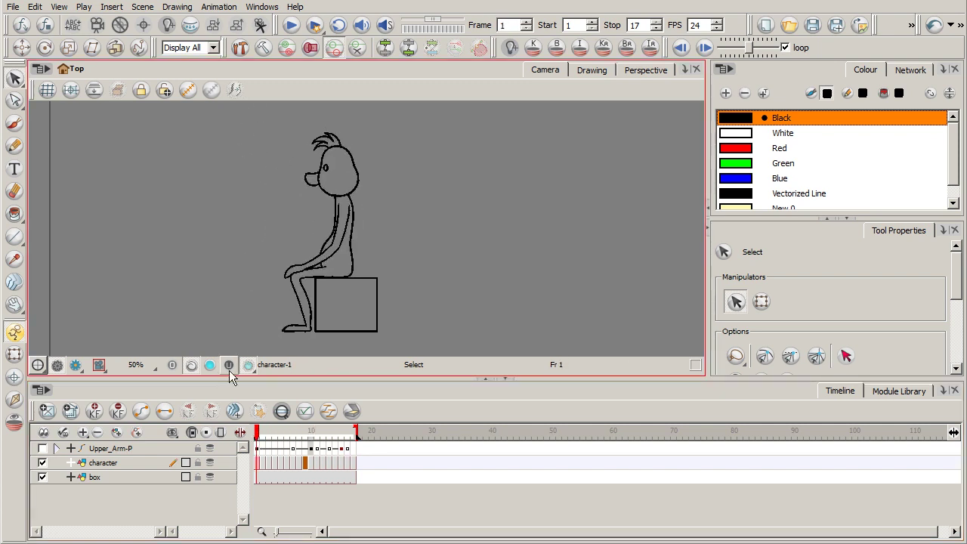
{"action": "left_click", "coordinate": [291, 25]}
{"action": "left_click", "coordinate": [291, 25]}
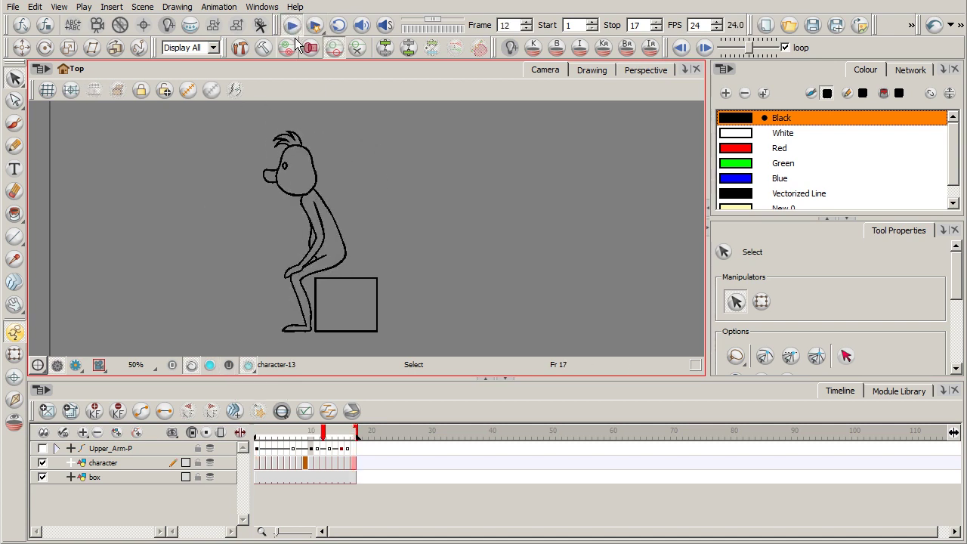
Turn on onion skin for the character layer and inspect the overlapping poses around frame 2.
{"action": "left_click", "coordinate": [210, 463]}
{"action": "mouse_move", "coordinate": [288, 434]}
{"action": "left_mouse_down"}
{"action": "mouse_move", "coordinate": [256, 432]}
{"action": "mouse_move", "coordinate": [350, 451]}
{"action": "mouse_move", "coordinate": [265, 446]}
{"action": "left_mouse_up"}
{"action": "scroll", "coordinate": [365, 274], "scroll_direction": "up", "scroll_amount": 1}
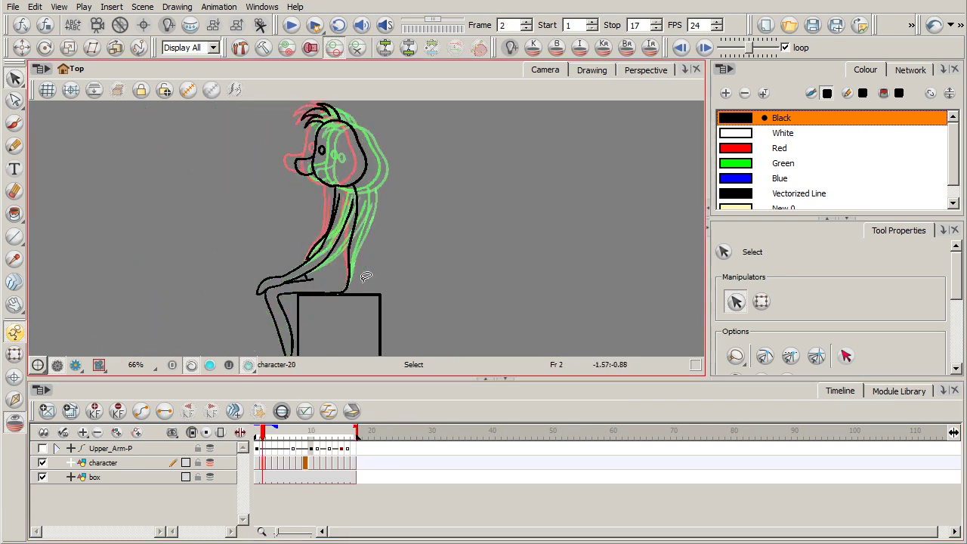
{"action": "key", "text": "1"}
{"action": "key", "text": "1"}
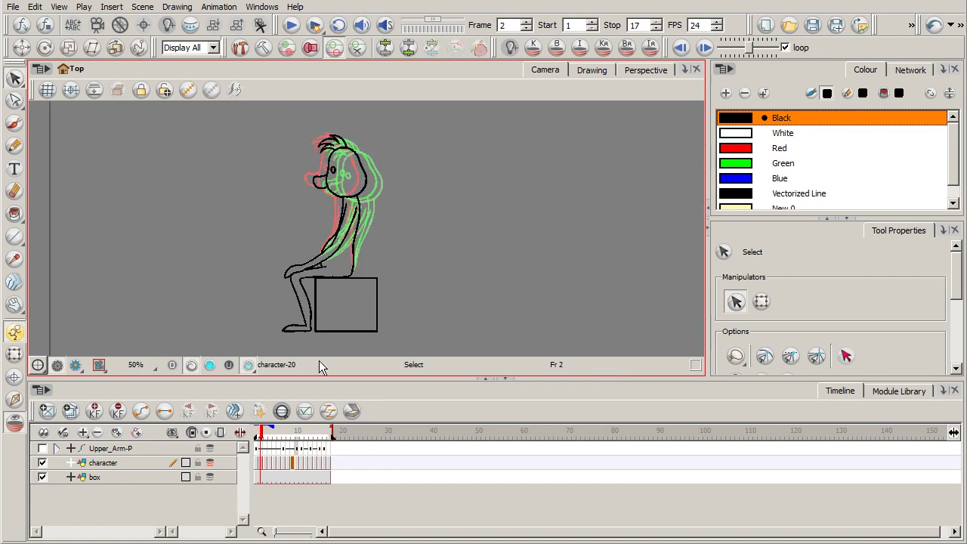
{"action": "key", "text": "2"}
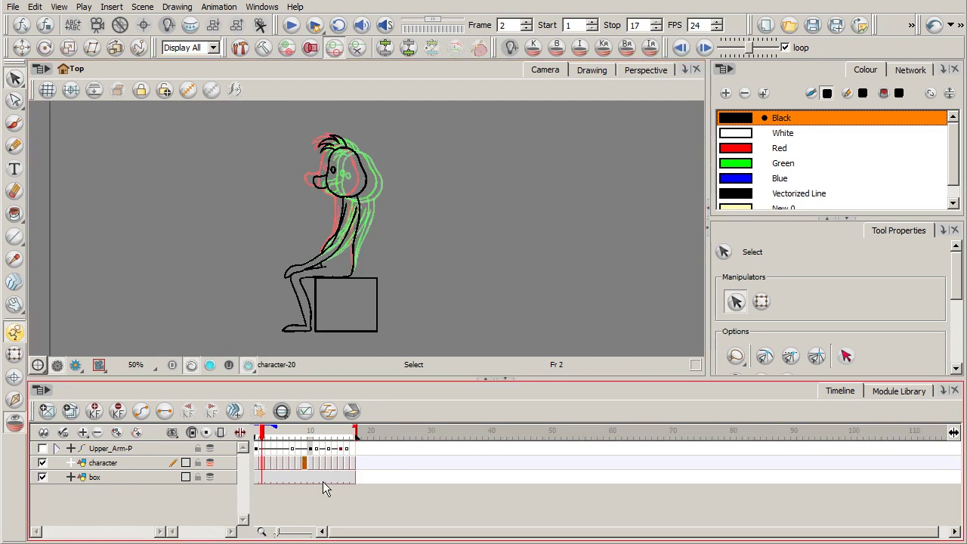
Return to frame 1 and replay the character animation through to frame 17.
{"action": "left_click_drag", "start_coordinate": [262, 431], "coordinate": [250, 431]}
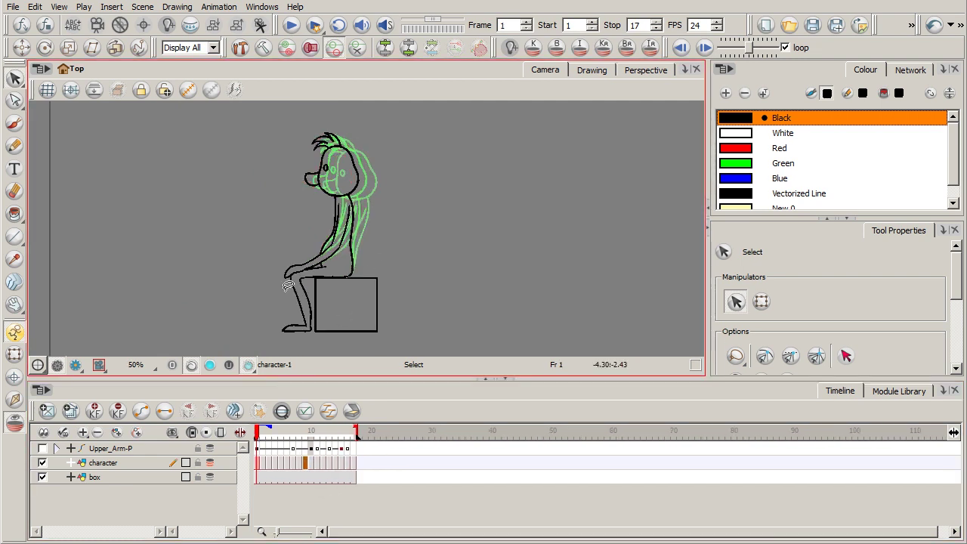
{"action": "left_click", "coordinate": [291, 25]}
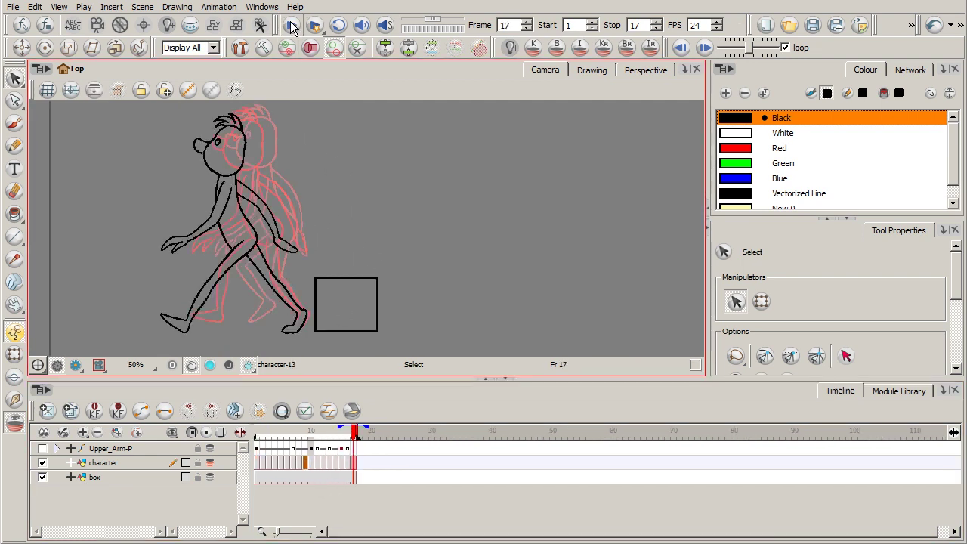
{"action": "left_click", "coordinate": [292, 26]}
{"action": "left_click", "coordinate": [292, 27]}
{"action": "left_click", "coordinate": [346, 528]}
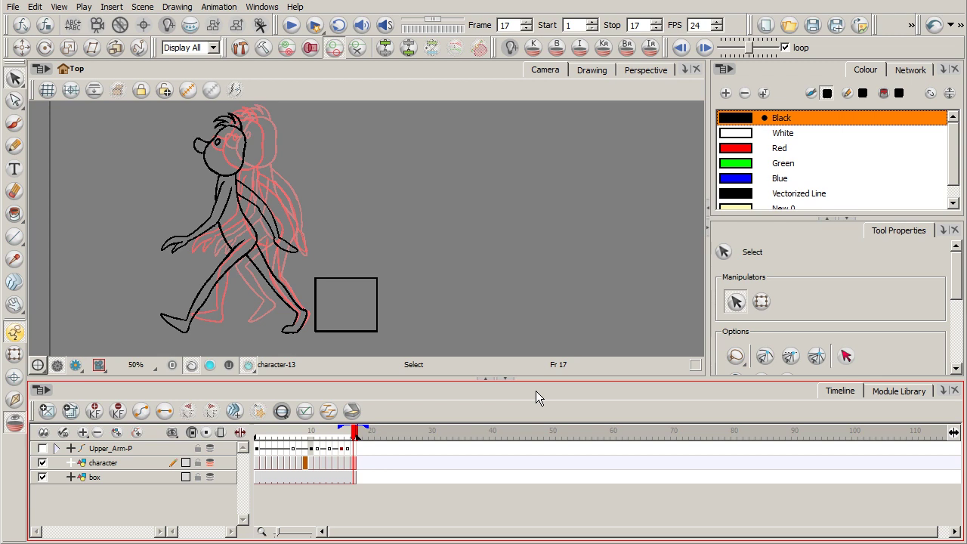
Hide the character and box layers and show the Upper_Arm-P rig again.
{"action": "left_click", "coordinate": [43, 464]}
{"action": "left_click", "coordinate": [42, 476]}
{"action": "left_click", "coordinate": [42, 448]}
{"action": "left_click", "coordinate": [110, 449]}
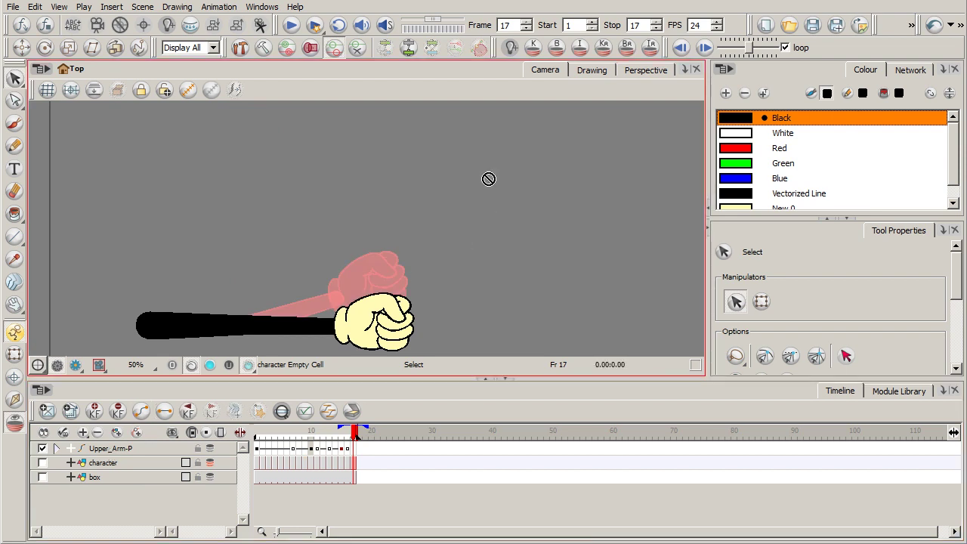
Replay the cut-out arm swing, and go back to frame 1 to examine the arm's starting pose.
{"action": "scroll", "coordinate": [454, 253], "scroll_direction": "down", "scroll_amount": 1}
{"action": "left_click", "coordinate": [294, 26]}
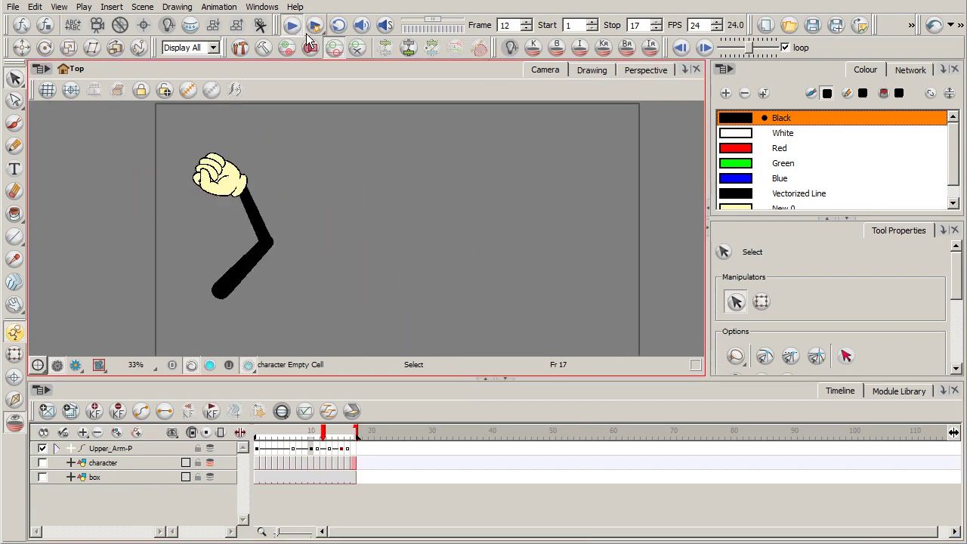
{"action": "left_click", "coordinate": [293, 26]}
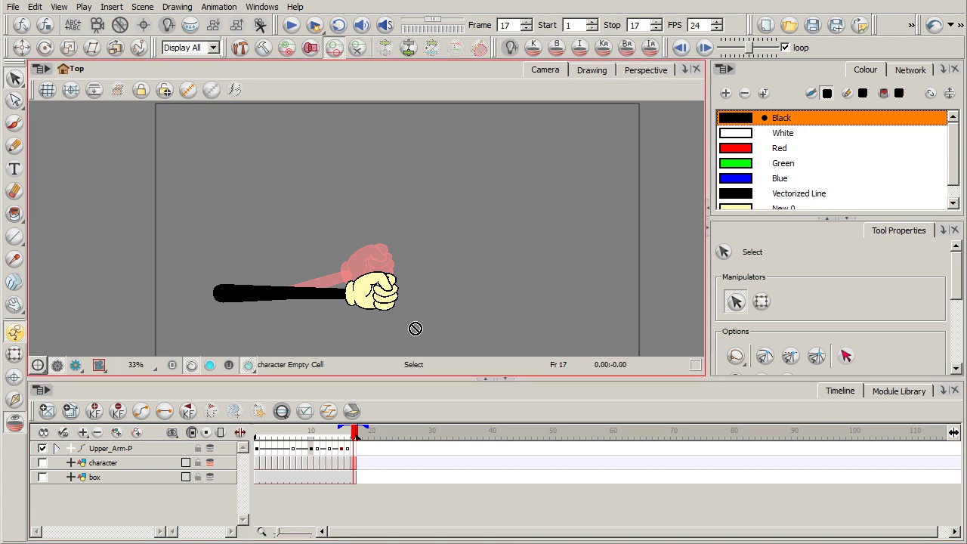
{"action": "mouse_move", "coordinate": [262, 433]}
{"action": "left_mouse_down"}
{"action": "mouse_move", "coordinate": [354, 434]}
{"action": "mouse_move", "coordinate": [256, 429]}
{"action": "left_mouse_up"}
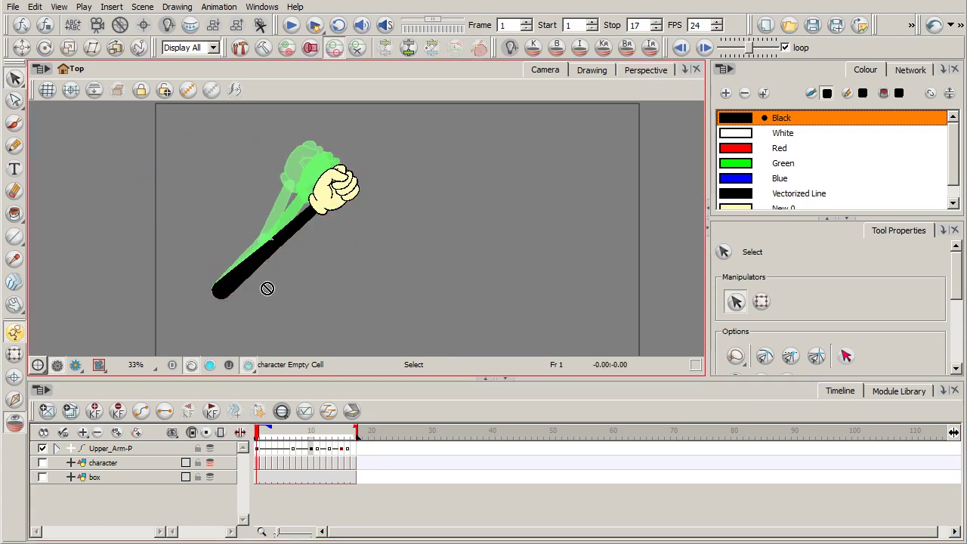